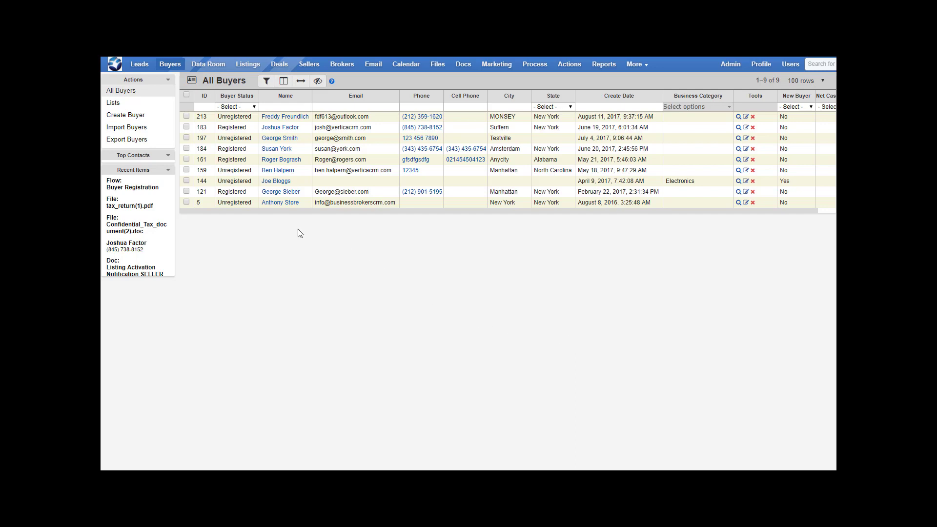
Create a new list named New Listings from the first five buyers in All Buyers
{"action": "left_click", "coordinate": [186, 117]}
{"action": "left_click", "coordinate": [187, 127]}
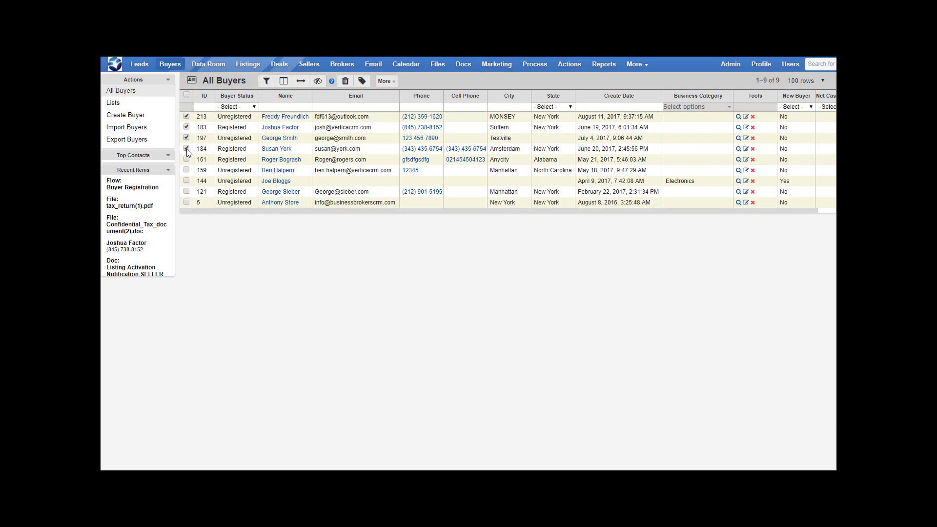
{"action": "left_click", "coordinate": [187, 149]}
{"action": "left_click", "coordinate": [186, 160]}
{"action": "left_click", "coordinate": [389, 84]}
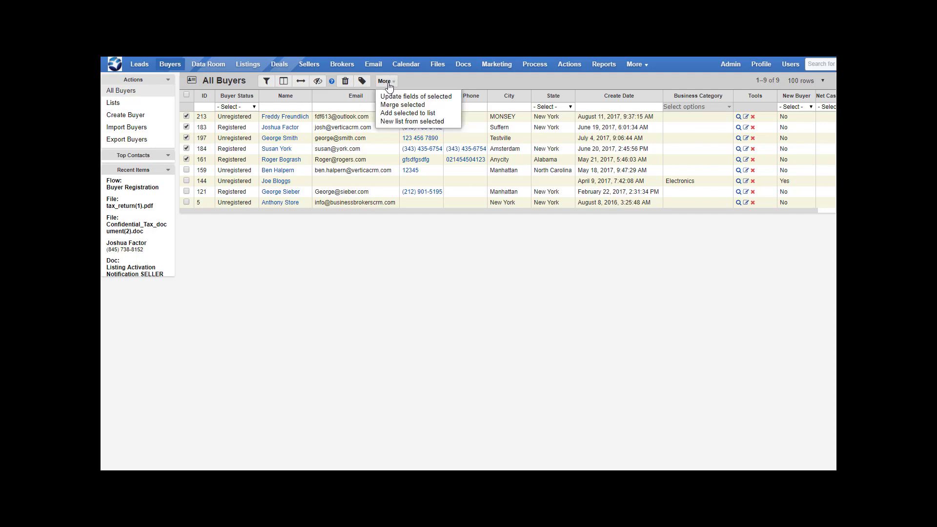
{"action": "left_click", "coordinate": [403, 122]}
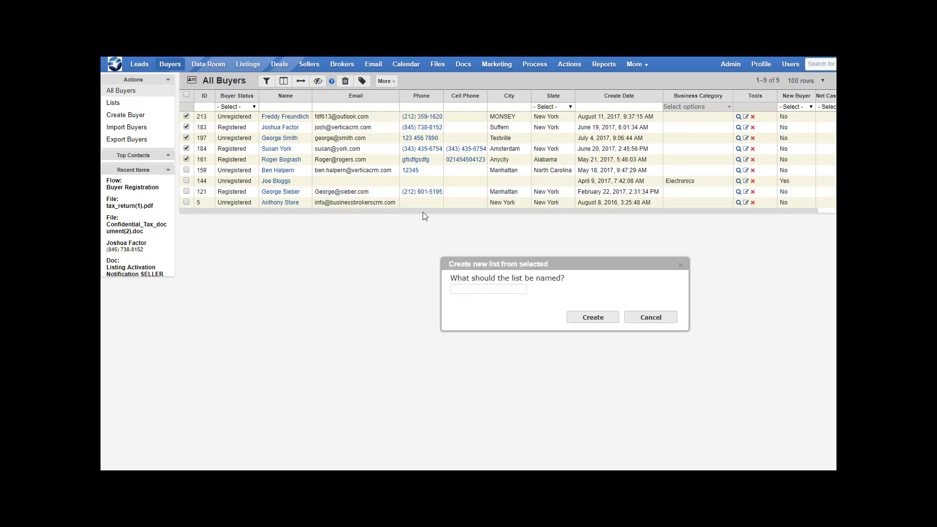
{"action": "left_click", "coordinate": [486, 290]}
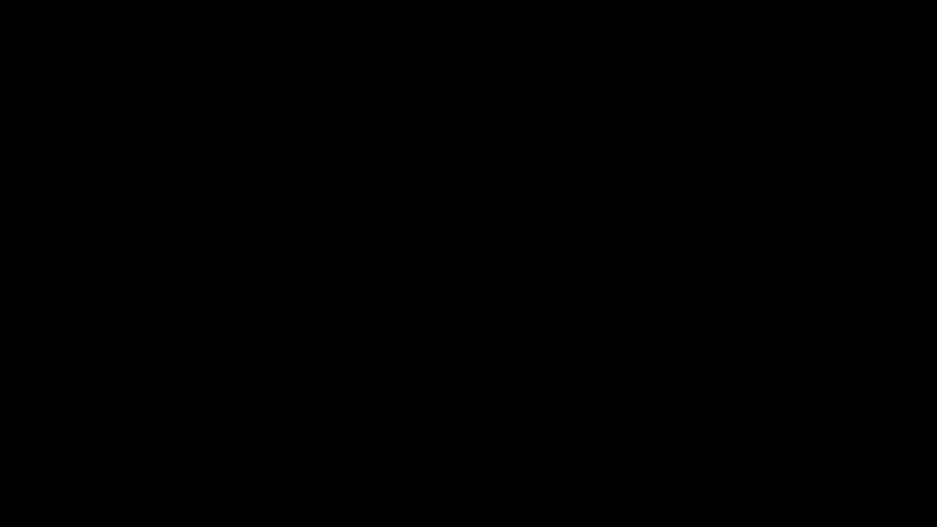
{"action": "type", "text": "New Listings"}
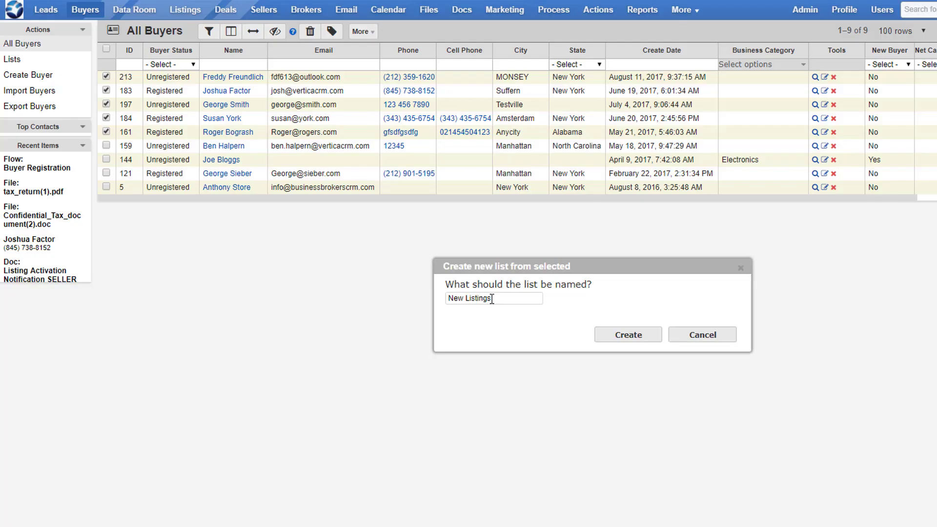
{"action": "left_click", "coordinate": [618, 336]}
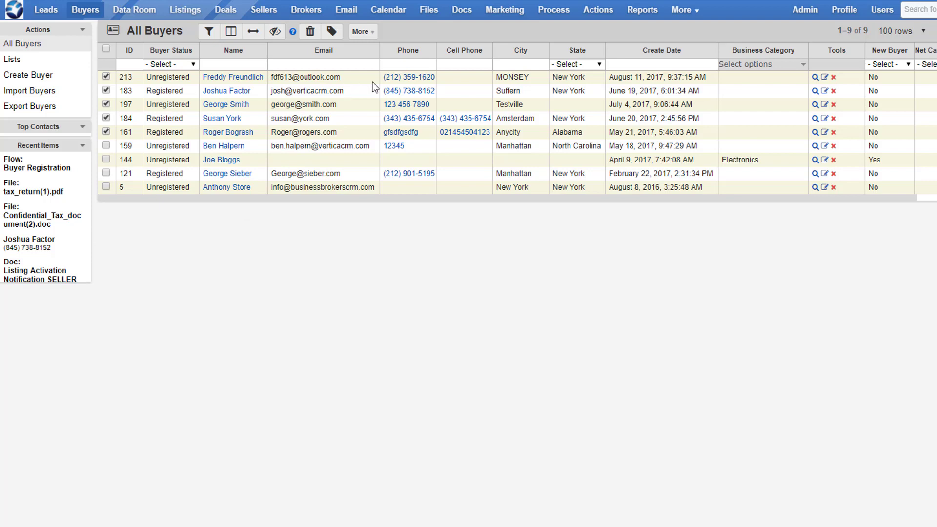
Go to the buyer lists through Marketing and open the New Listings list
{"action": "left_click", "coordinate": [511, 16]}
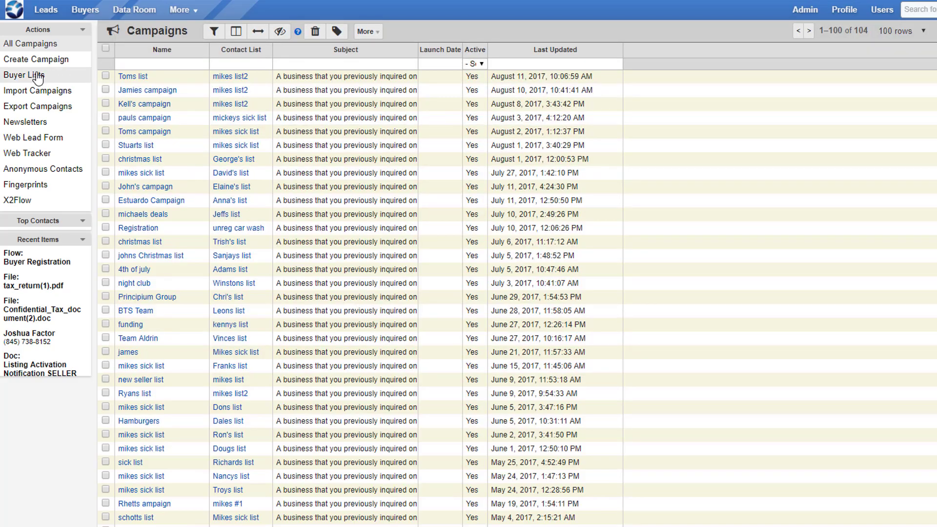
{"action": "left_click", "coordinate": [38, 76]}
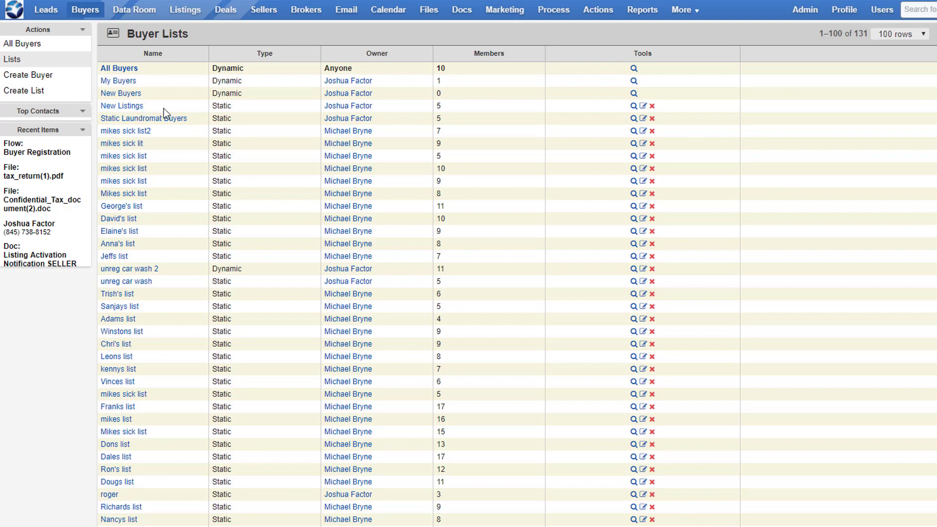
{"action": "double_click", "coordinate": [441, 107]}
{"action": "left_click", "coordinate": [144, 107]}
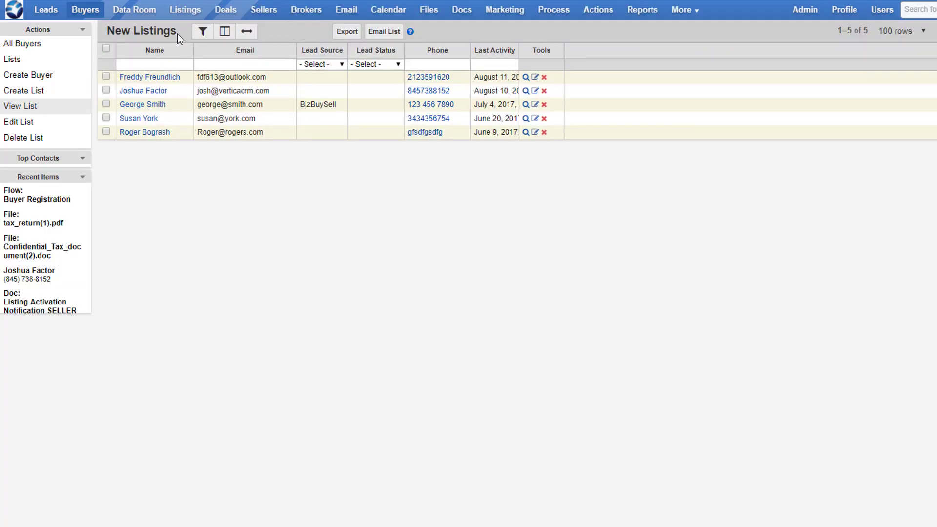
{"action": "left_click_drag", "start_coordinate": [177, 33], "coordinate": [106, 32]}
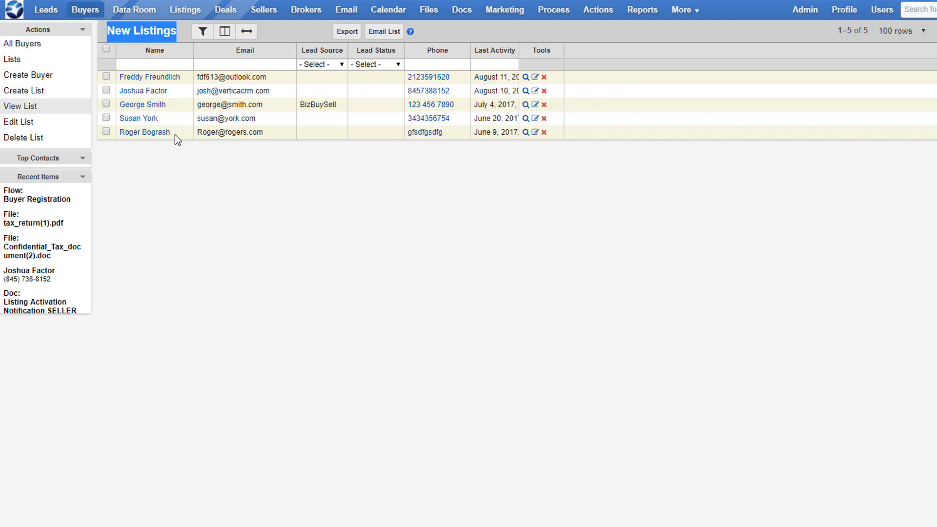
Start an email campaign for the New Listings list, with the name New listing and the description test
{"action": "left_click", "coordinate": [394, 37]}
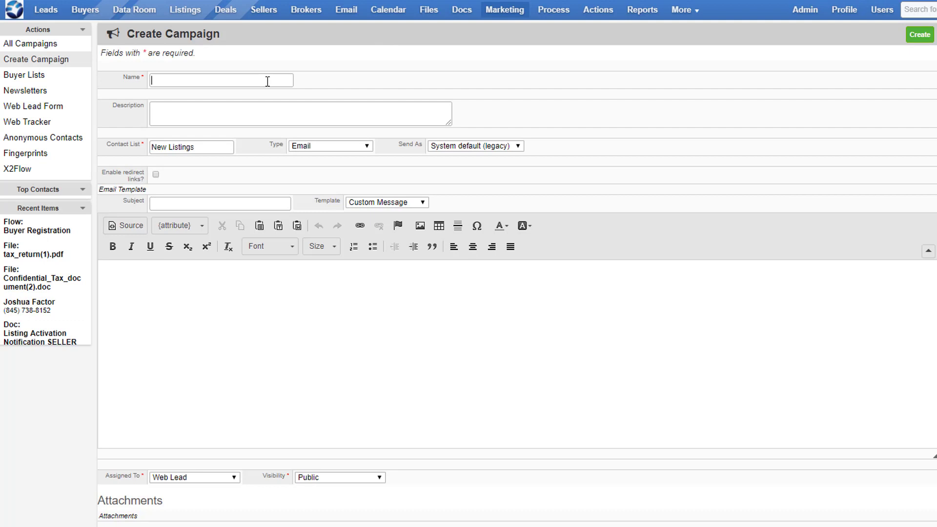
{"action": "type", "text": "New listing"}
{"action": "left_click", "coordinate": [251, 115]}
{"action": "type", "text": "test"}
Switch the campaign type to Call List and Physical Mail, and return it to Email
{"action": "left_click", "coordinate": [365, 147]}
{"action": "left_click", "coordinate": [356, 162]}
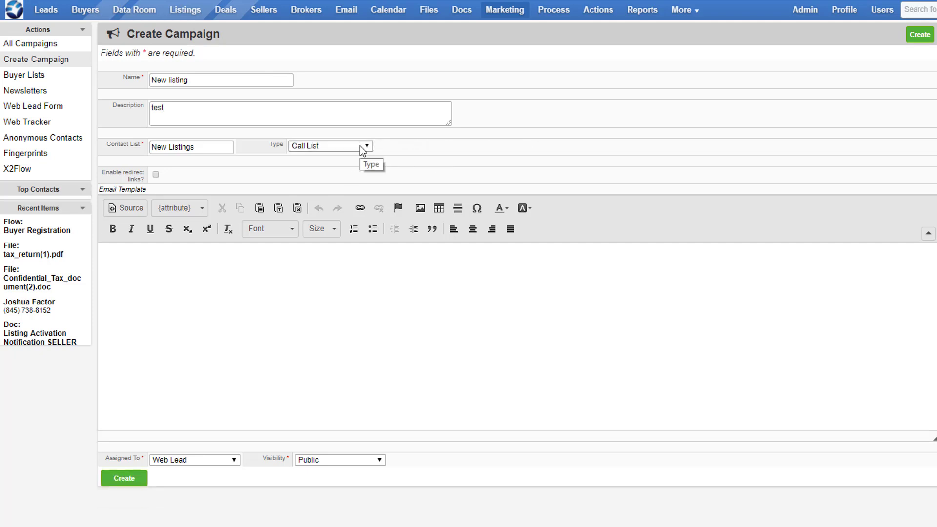
{"action": "left_click", "coordinate": [360, 145]}
{"action": "left_click", "coordinate": [338, 233]}
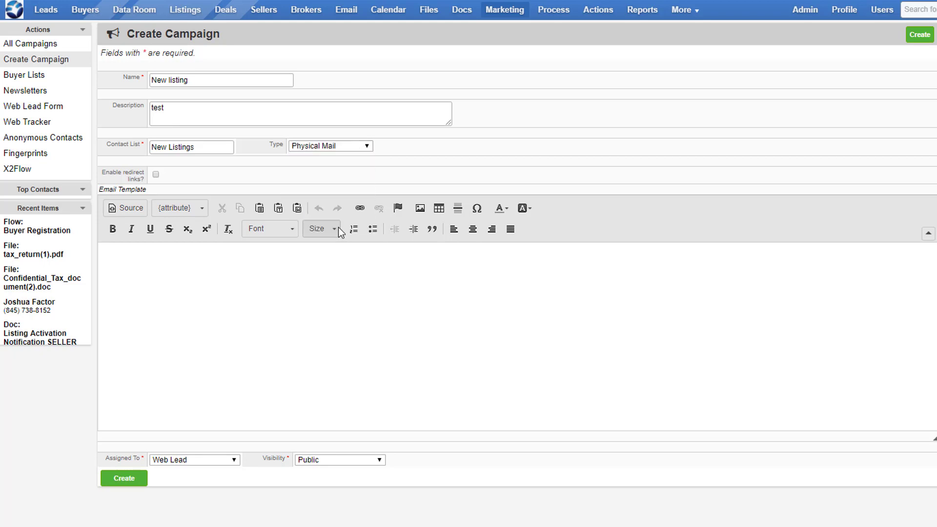
{"action": "left_click", "coordinate": [350, 148]}
{"action": "left_click", "coordinate": [341, 174]}
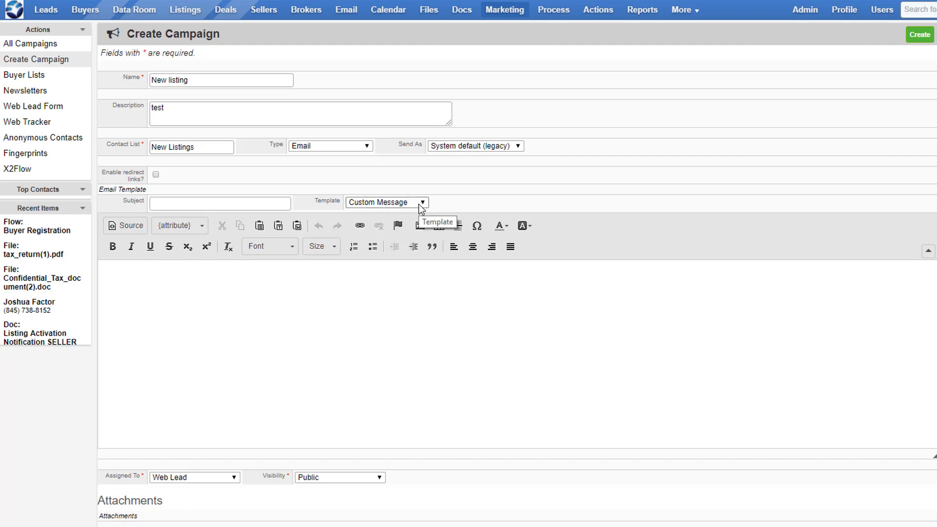
Apply the Listings Update email template, enlarge the message editor, and look through the template's content
{"action": "left_click", "coordinate": [419, 204]}
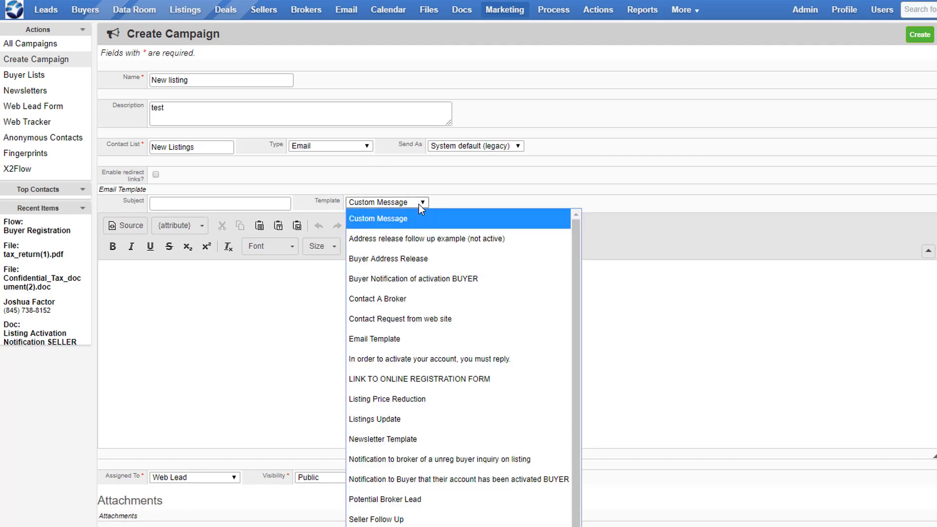
{"action": "left_click", "coordinate": [412, 415]}
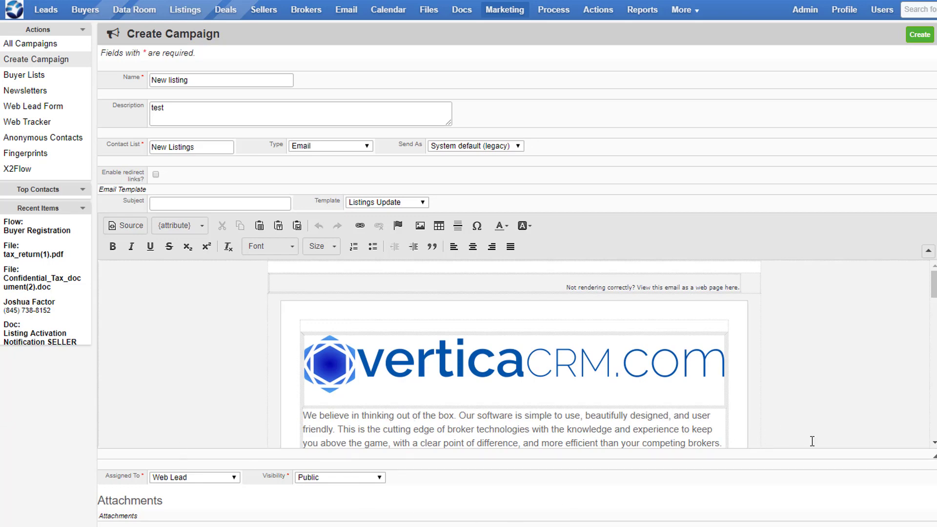
{"action": "left_click_drag", "start_coordinate": [933, 452], "coordinate": [933, 524]}
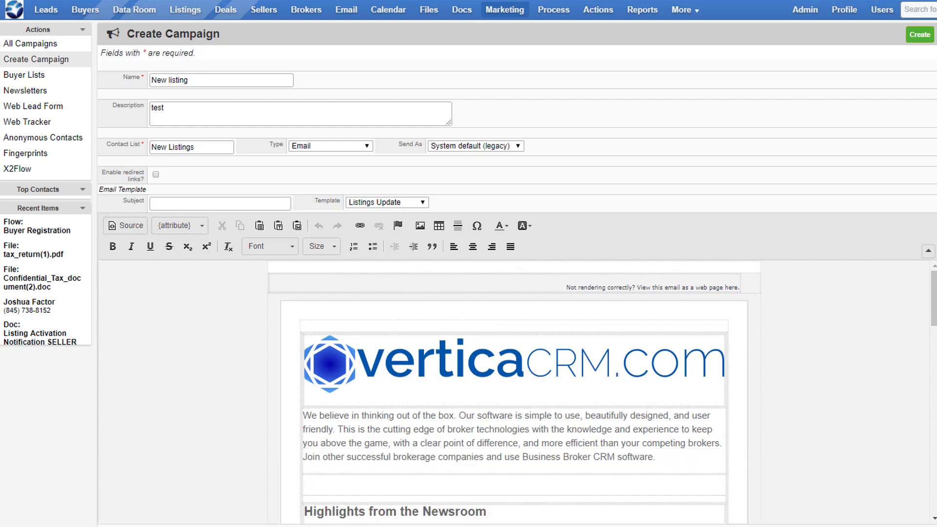
{"action": "scroll", "coordinate": [813, 462], "scroll_direction": "down", "scroll_amount": 10}
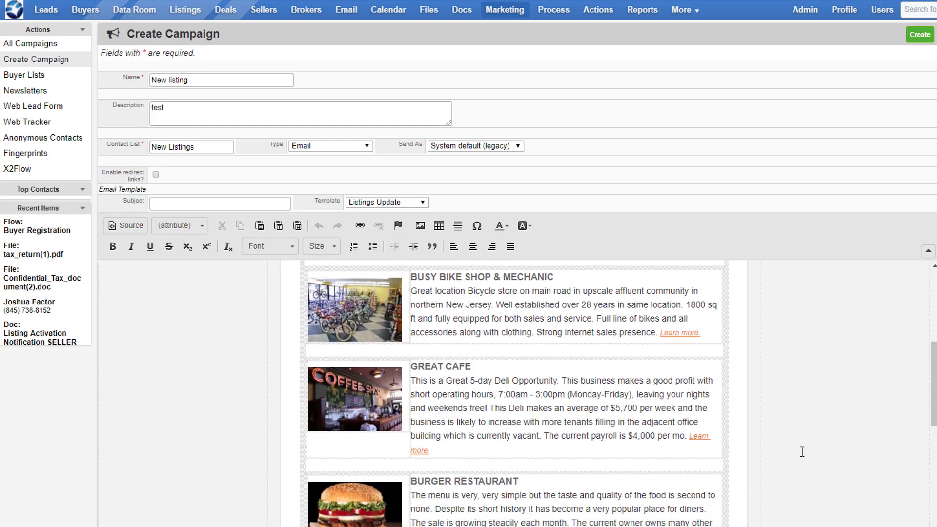
{"action": "scroll", "coordinate": [802, 452], "scroll_direction": "down", "scroll_amount": 10}
{"action": "scroll", "coordinate": [802, 452], "scroll_direction": "up", "scroll_amount": 20}
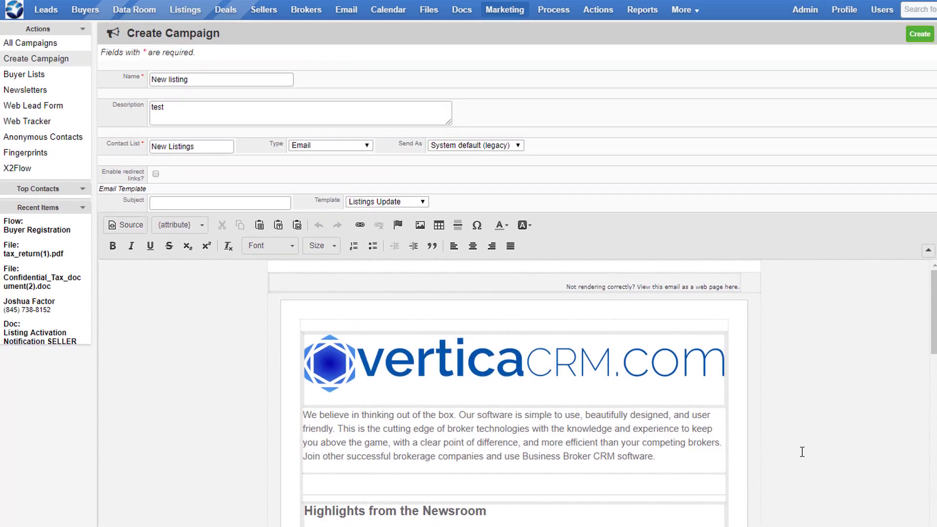
Set the campaign's email subject to "Check out our new listings"
{"action": "left_click", "coordinate": [257, 204]}
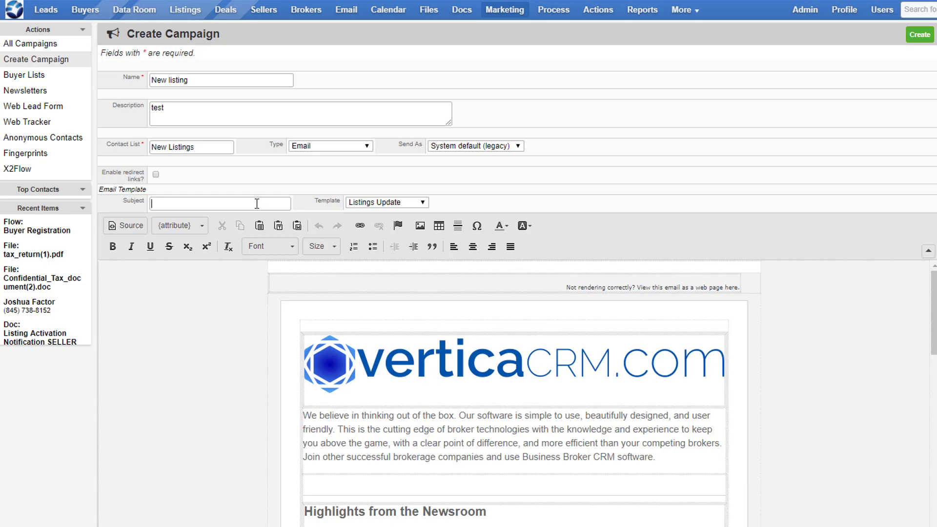
{"action": "type", "text": "Check out our new listings"}
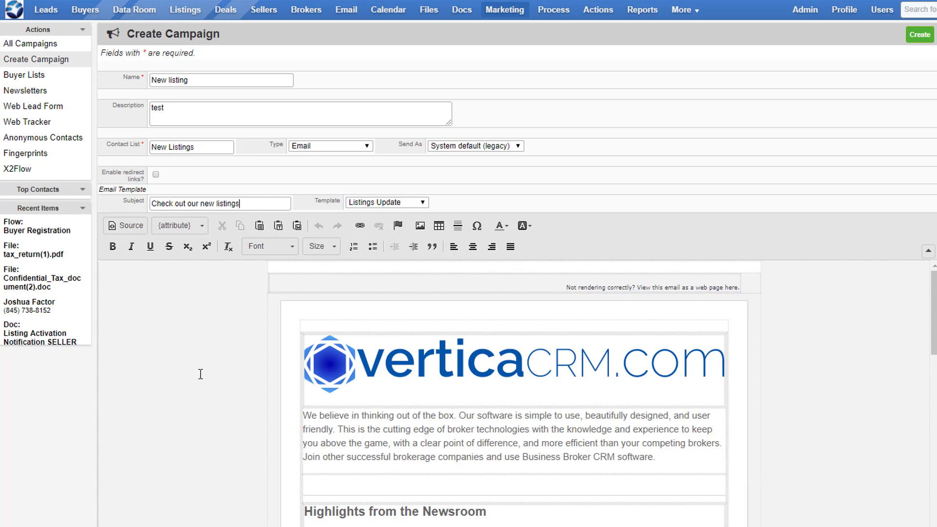
Create the New listing campaign and launch it immediately
{"action": "scroll", "coordinate": [200, 374], "scroll_direction": "down", "scroll_amount": 15}
{"action": "scroll", "coordinate": [199, 376], "scroll_direction": "down", "scroll_amount": 5}
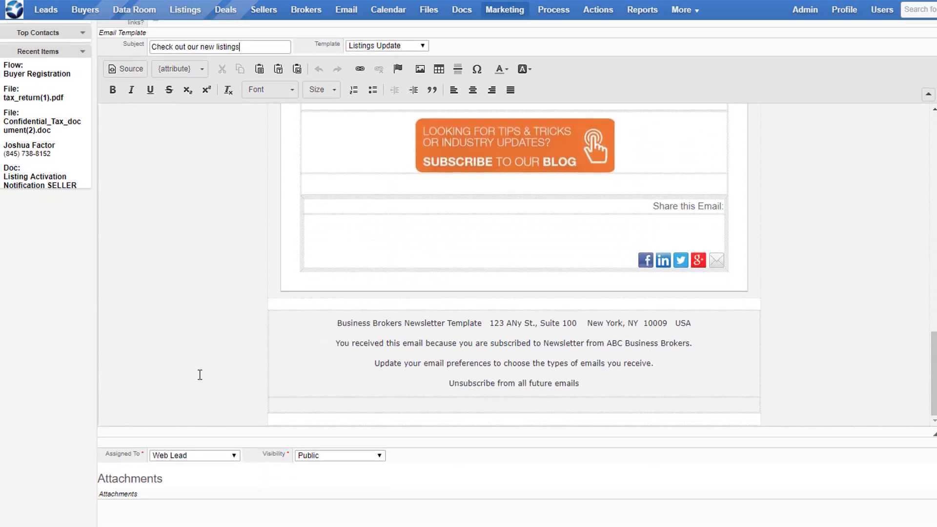
{"action": "left_click", "coordinate": [126, 487]}
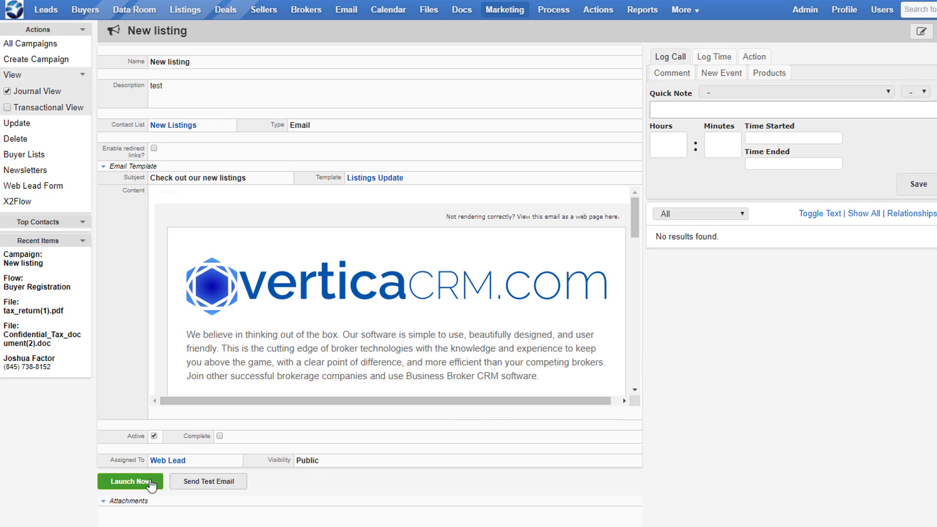
{"action": "mouse_move", "coordinate": [637, 221]}
{"action": "left_mouse_down"}
{"action": "mouse_move", "coordinate": [617, 373]}
{"action": "mouse_move", "coordinate": [634, 210]}
{"action": "left_mouse_up"}
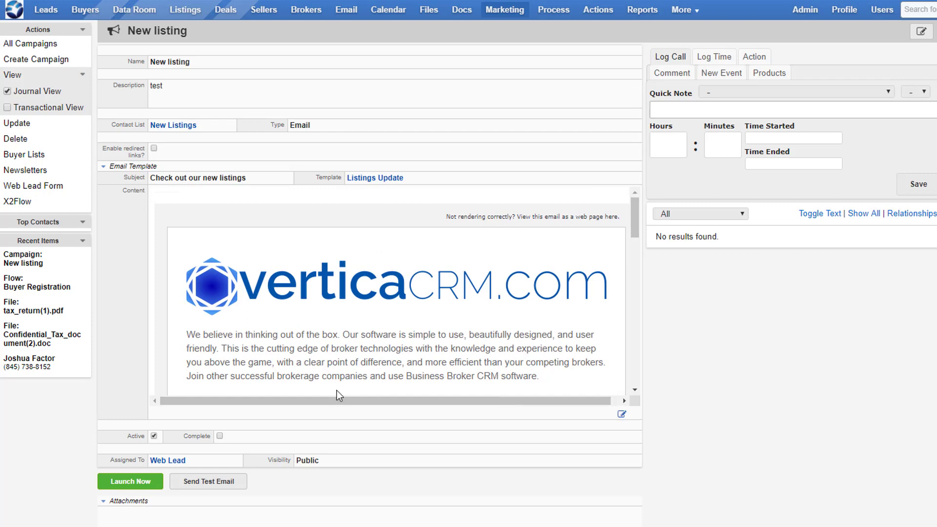
{"action": "left_click", "coordinate": [138, 484]}
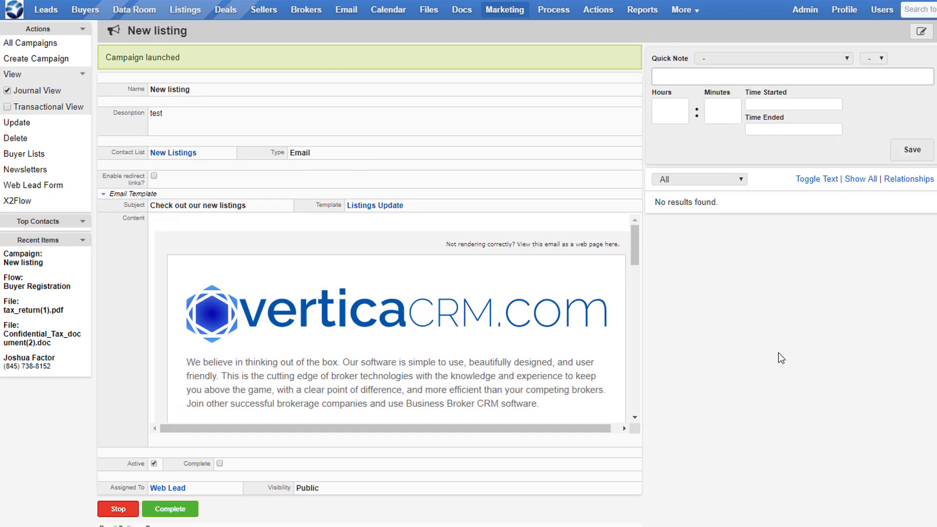
Review the recipients' email tracking table, including the sent column, and pause the campaign
{"action": "scroll", "coordinate": [779, 353], "scroll_direction": "down", "scroll_amount": 7}
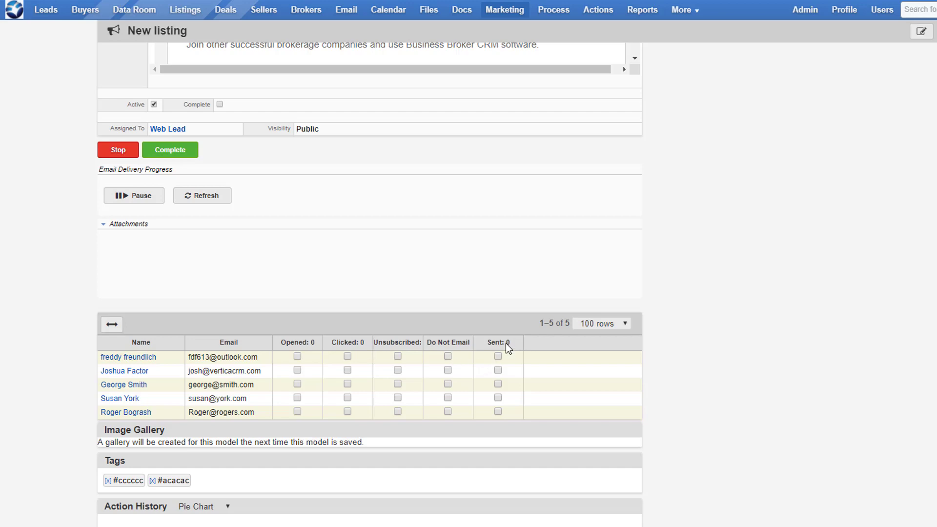
{"action": "mouse_move", "coordinate": [505, 344]}
{"action": "left_mouse_down"}
{"action": "mouse_move", "coordinate": [445, 344]}
{"action": "mouse_move", "coordinate": [512, 347]}
{"action": "left_mouse_up"}
{"action": "scroll", "coordinate": [506, 356], "scroll_direction": "up", "scroll_amount": 6}
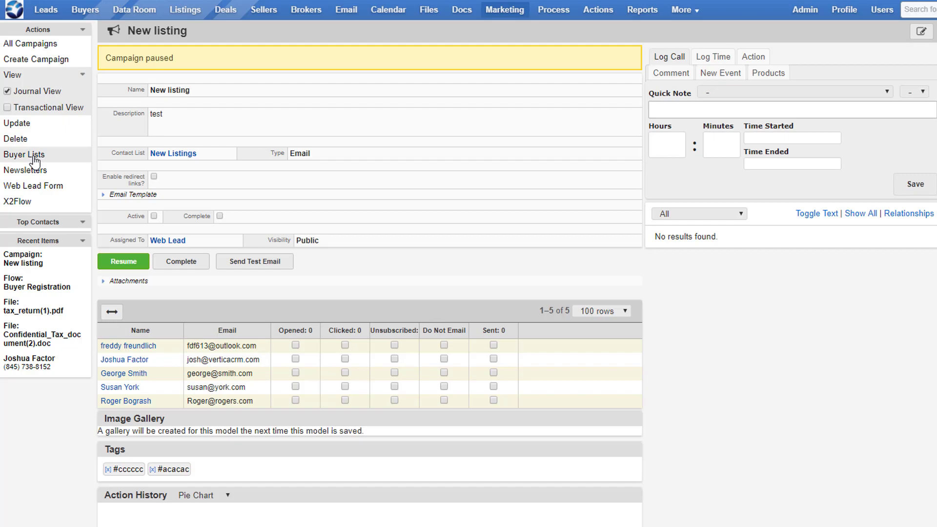
Browse the existing buyer lists and open the form for creating a new list
{"action": "left_click", "coordinate": [35, 155]}
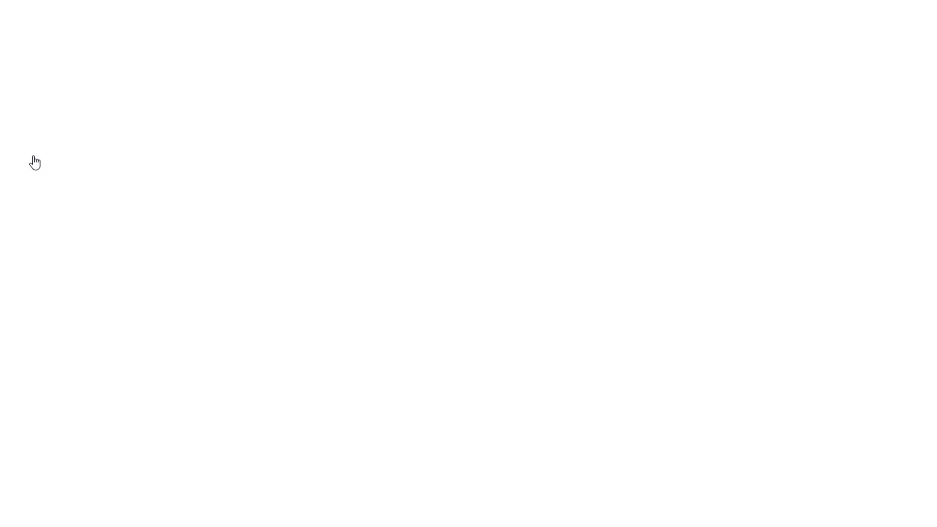
{"action": "scroll", "coordinate": [181, 180], "scroll_direction": "down", "scroll_amount": 1}
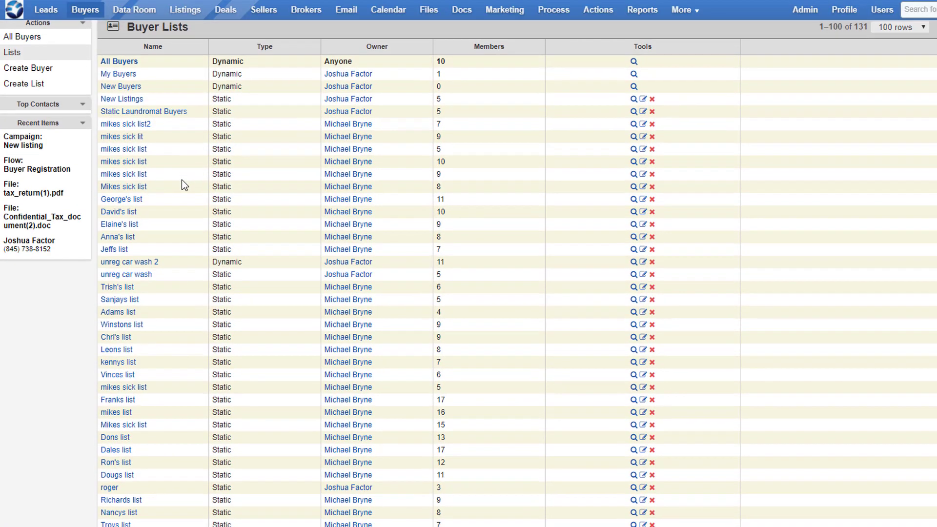
{"action": "scroll", "coordinate": [280, 191], "scroll_direction": "down", "scroll_amount": 15}
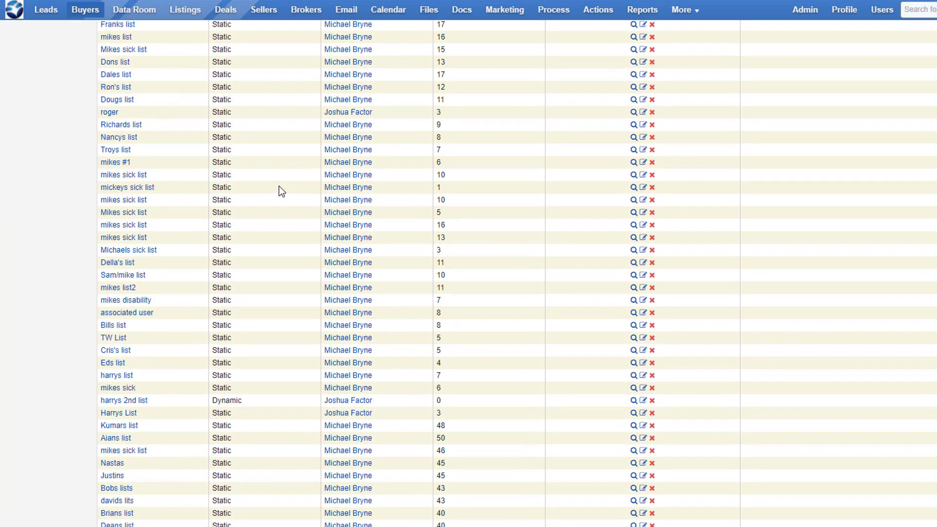
{"action": "left_click", "coordinate": [132, 272]}
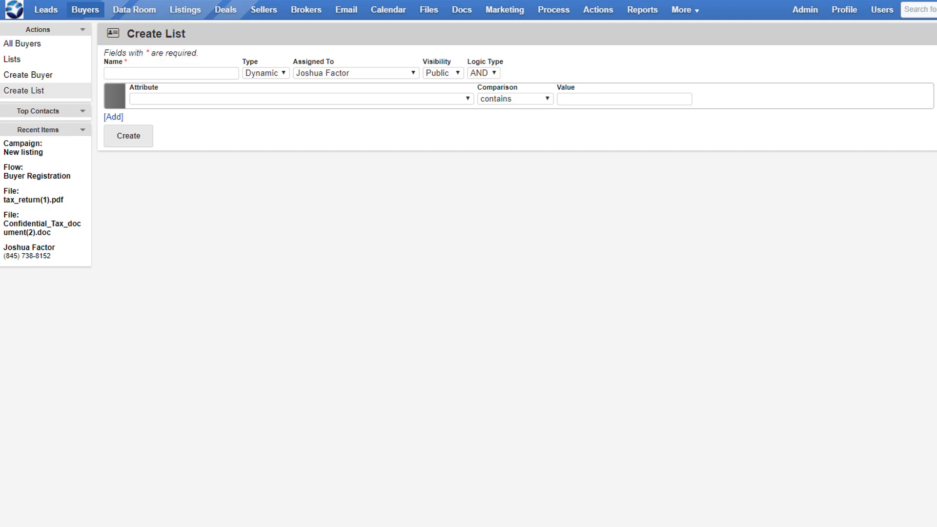
Name the new dynamic list Dynamic Laundromat List, keeping AND as its logic type
{"action": "left_click", "coordinate": [197, 74]}
{"action": "type", "text": "Dynamic Laundromat List"}
{"action": "left_click", "coordinate": [494, 73]}
{"action": "left_click", "coordinate": [494, 73]}
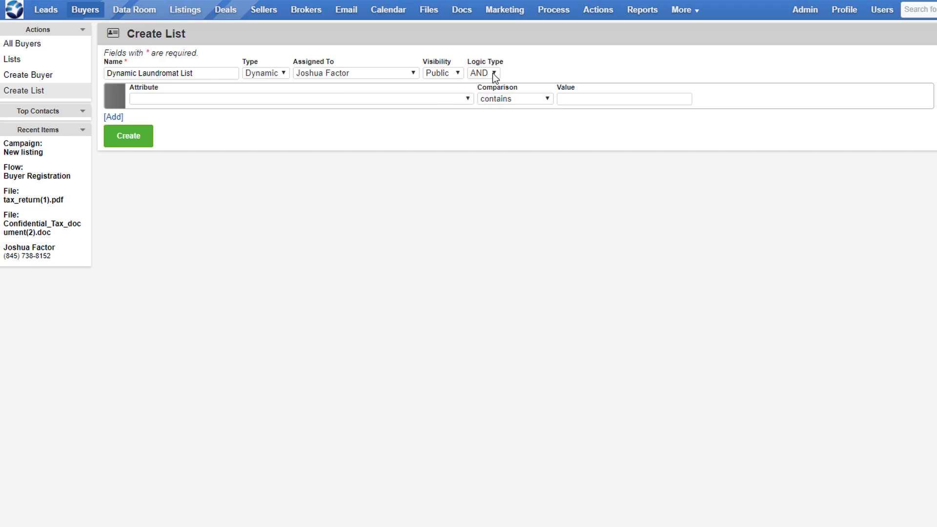
Add list criteria for Amount of Down Payment in list $150-300K and Business Category in list Laundromats
{"action": "left_click", "coordinate": [470, 99]}
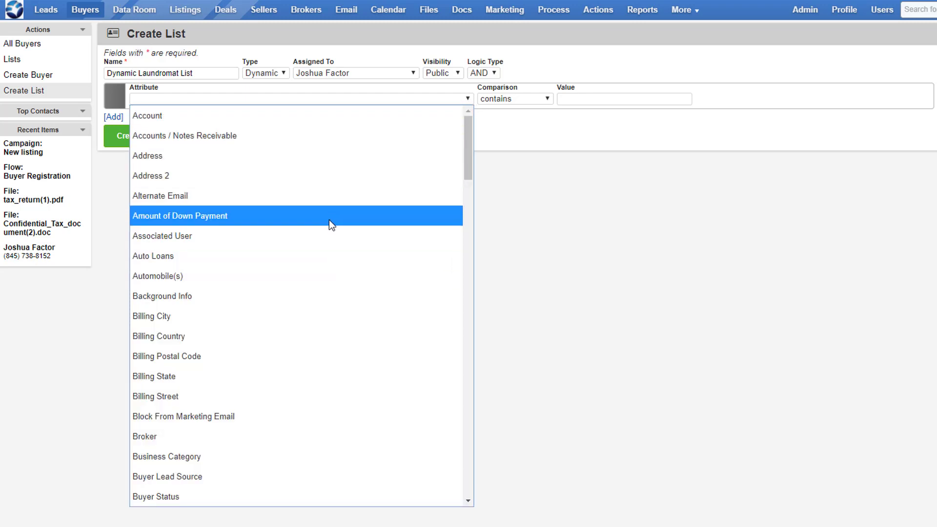
{"action": "left_click", "coordinate": [329, 216]}
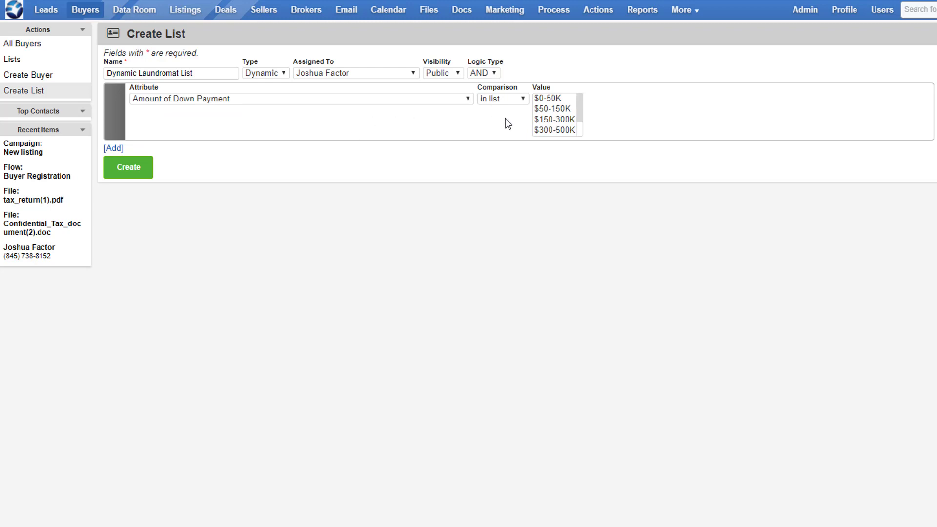
{"action": "left_click", "coordinate": [117, 151]}
{"action": "left_click", "coordinate": [161, 154]}
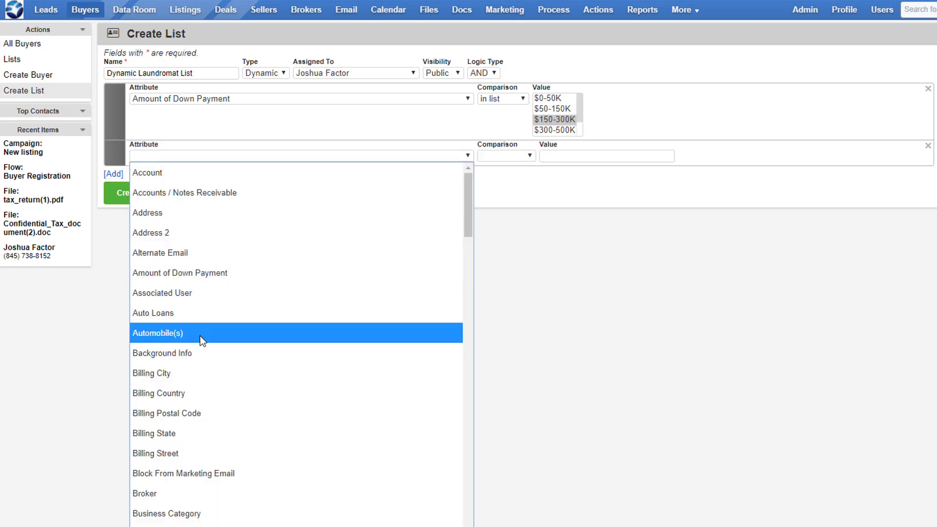
{"action": "scroll", "coordinate": [201, 340], "scroll_direction": "down", "scroll_amount": 4}
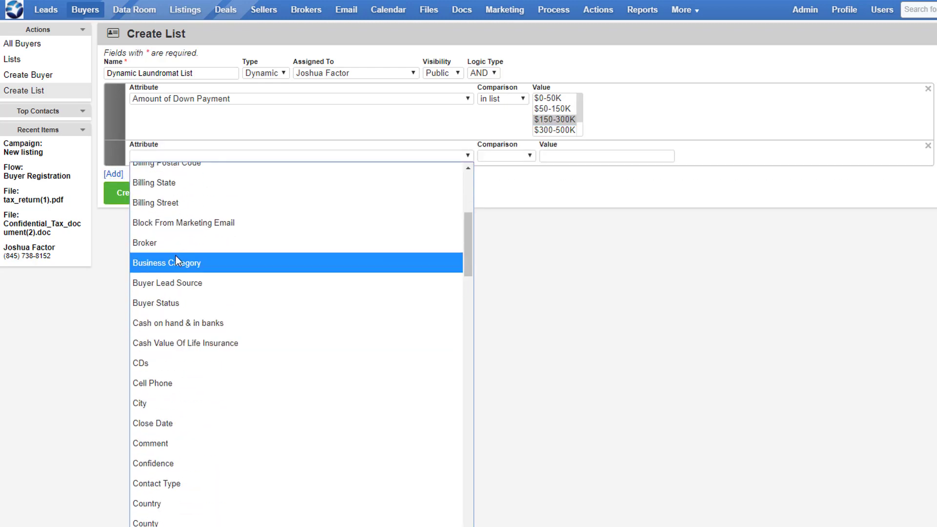
{"action": "left_click", "coordinate": [175, 255]}
{"action": "left_click", "coordinate": [575, 178]}
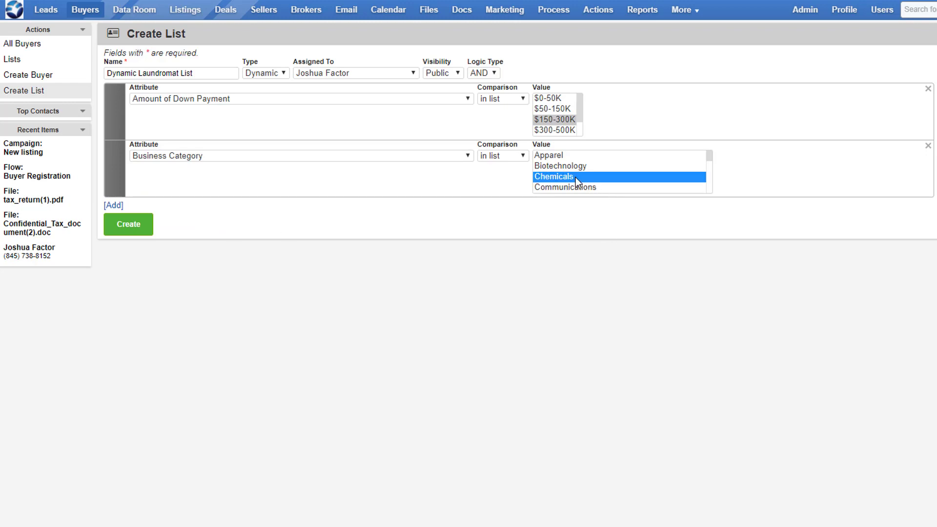
{"action": "key", "text": "l"}
{"action": "key", "text": "l"}
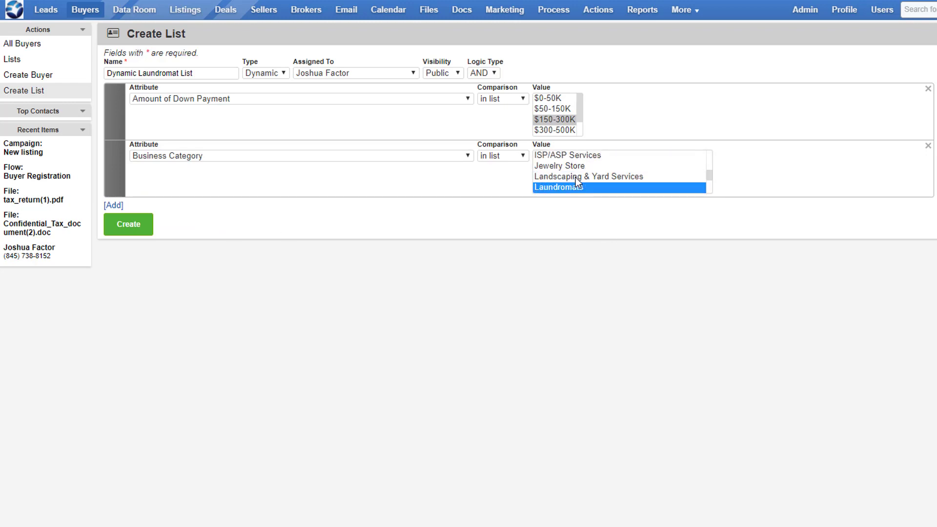
Add further criteria for Buyer Status in list Registered and County equals Rocklan
{"action": "left_click", "coordinate": [113, 205]}
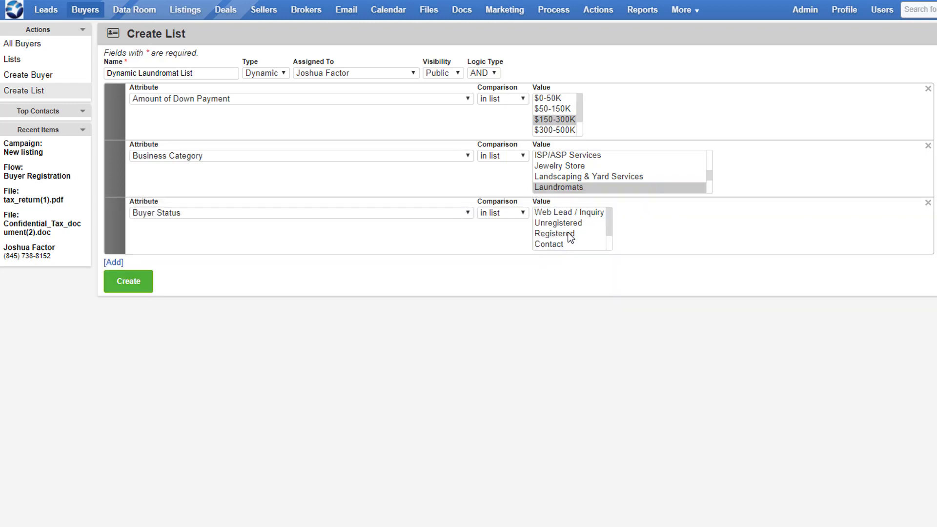
{"action": "left_click", "coordinate": [567, 235]}
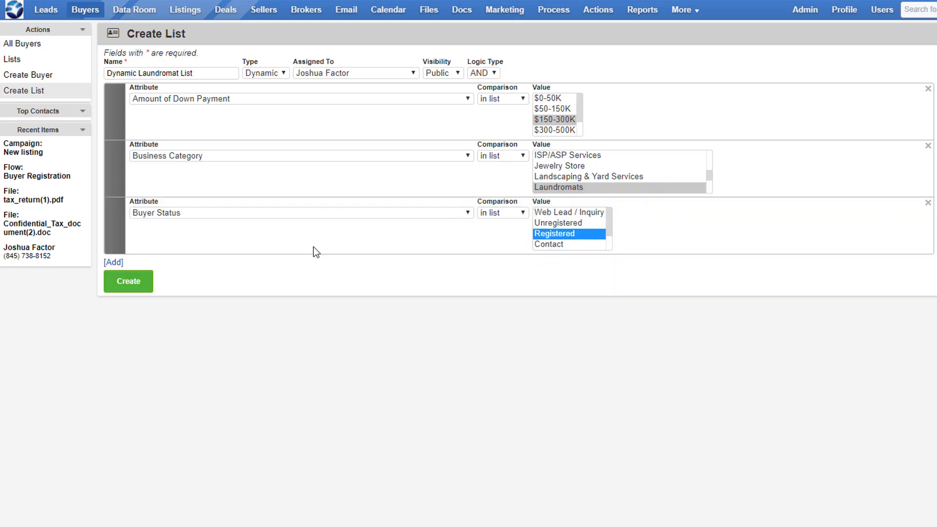
{"action": "left_click", "coordinate": [114, 262]}
{"action": "left_click", "coordinate": [190, 270]}
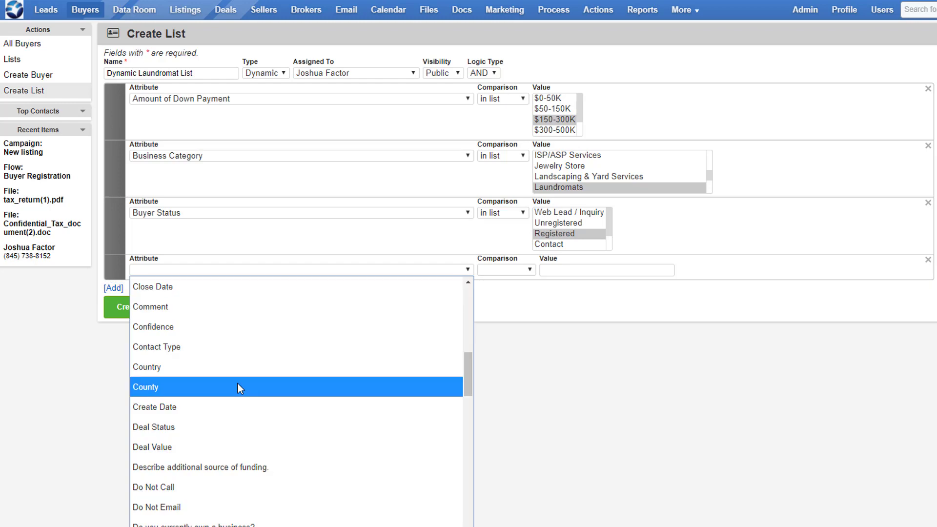
{"action": "left_click", "coordinate": [238, 383]}
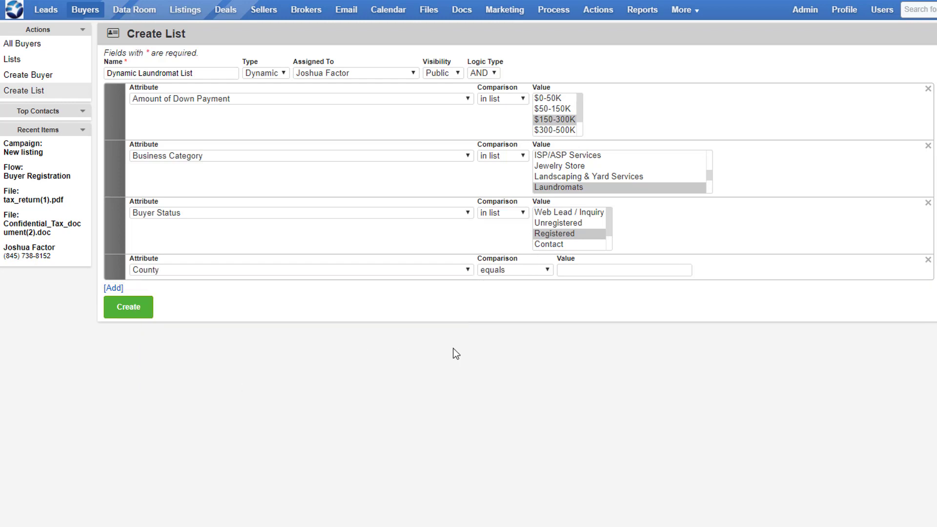
{"action": "left_click", "coordinate": [584, 273]}
{"action": "type", "text": "Rocklan"}
Add a criterion for State in list New York
{"action": "left_click", "coordinate": [120, 288]}
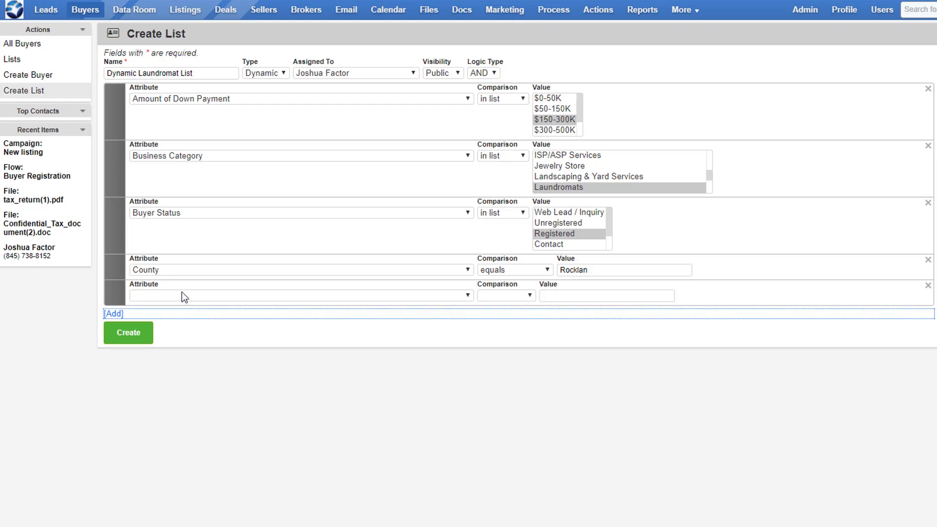
{"action": "left_click", "coordinate": [179, 297]}
{"action": "type", "text": "st"}
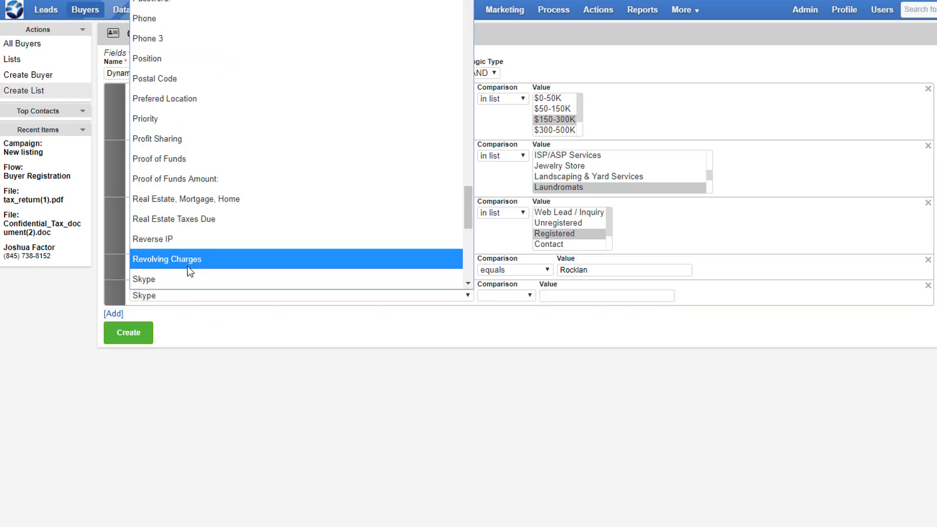
{"action": "left_click", "coordinate": [181, 281]}
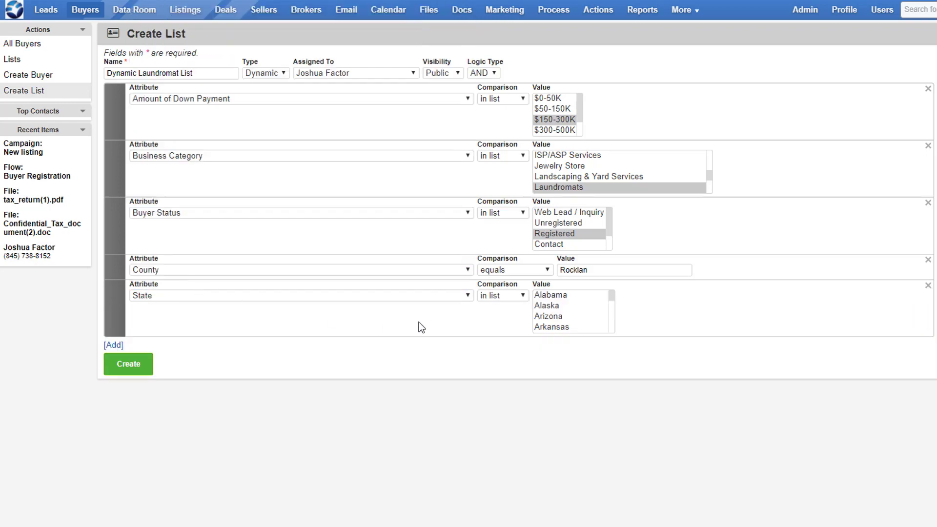
{"action": "left_click", "coordinate": [553, 317]}
{"action": "key", "text": "n"}
{"action": "key", "text": "n"}
{"action": "key", "text": "n"}
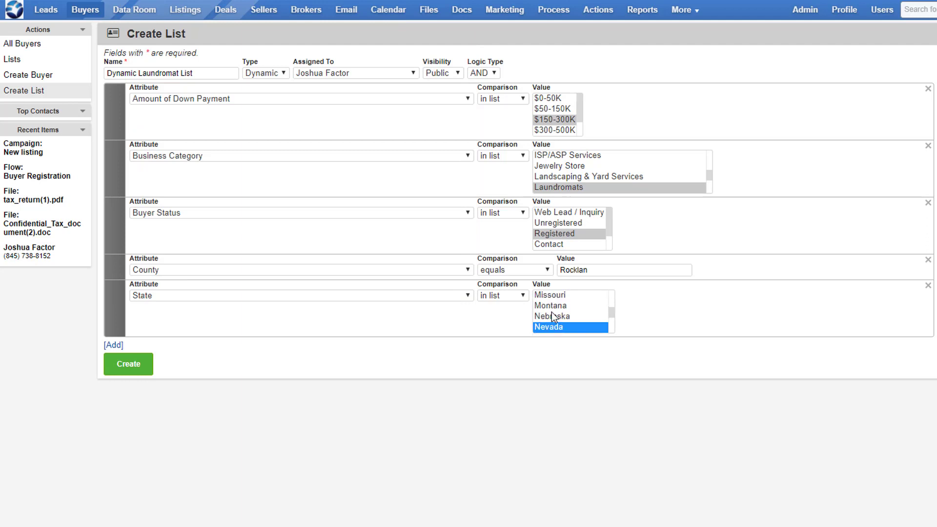
{"action": "key", "text": "n"}
{"action": "key", "text": "n"}
{"action": "key", "text": "n"}
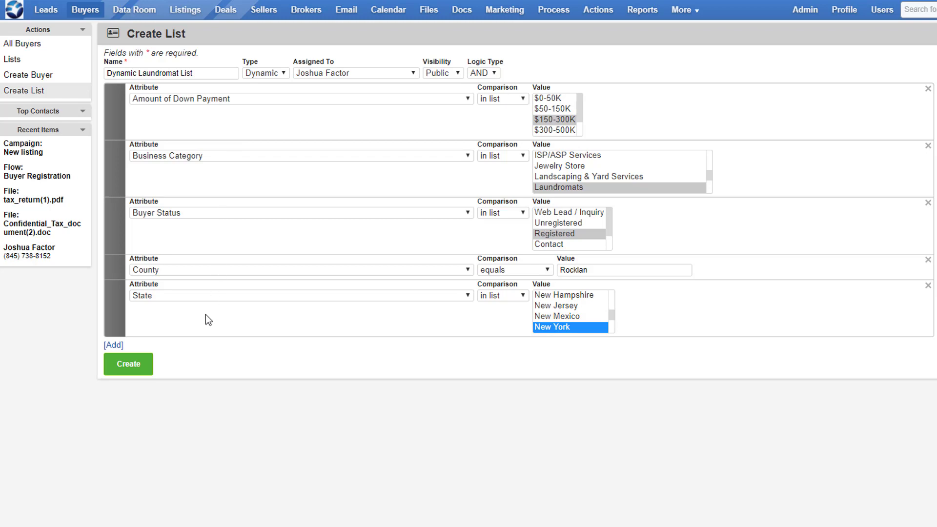
{"action": "left_click", "coordinate": [114, 345]}
{"action": "left_click", "coordinate": [157, 353]}
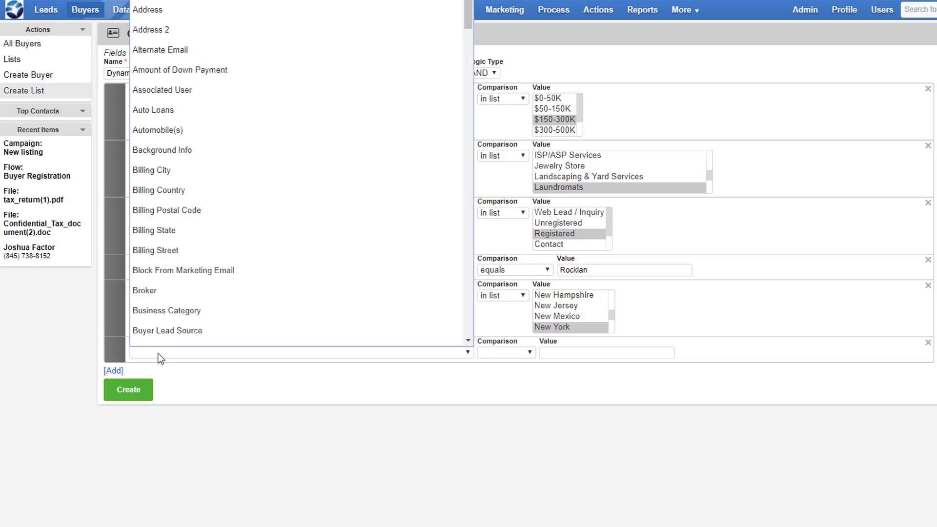
{"action": "scroll", "coordinate": [217, 246], "scroll_direction": "down", "scroll_amount": 15}
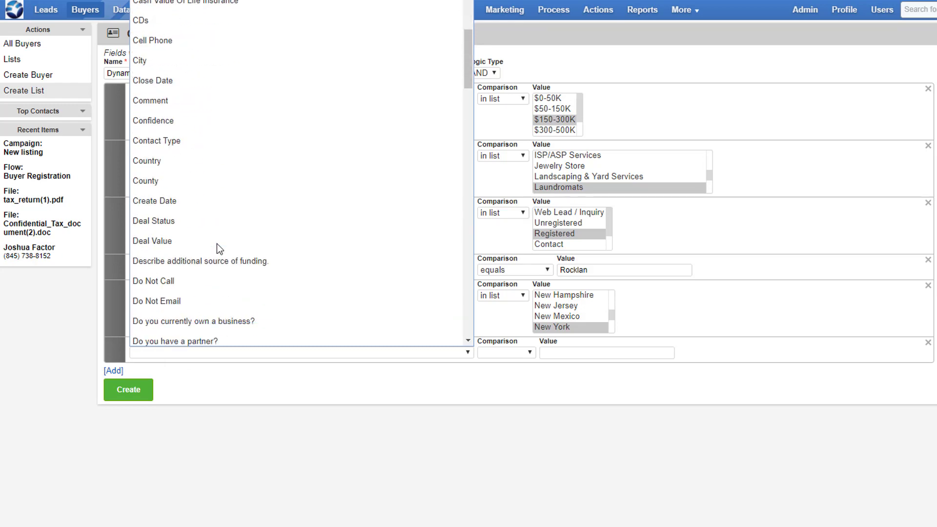
{"action": "scroll", "coordinate": [217, 244], "scroll_direction": "down", "scroll_amount": 15}
{"action": "scroll", "coordinate": [217, 244], "scroll_direction": "up", "scroll_amount": 20}
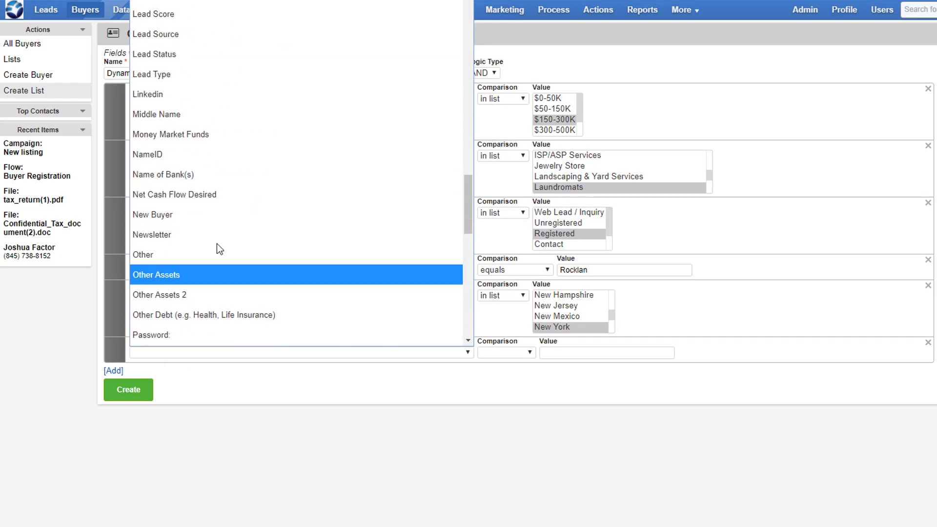
{"action": "left_click", "coordinate": [237, 444]}
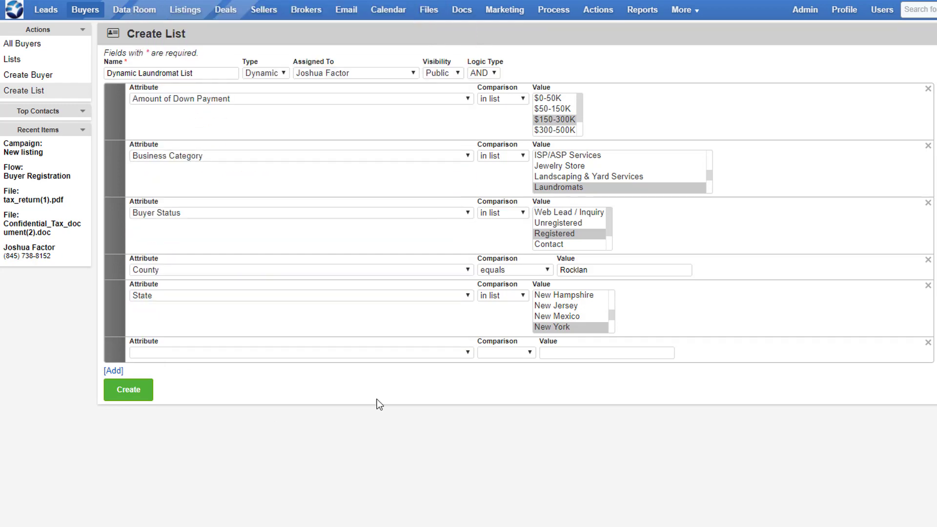
{"action": "left_click", "coordinate": [930, 344]}
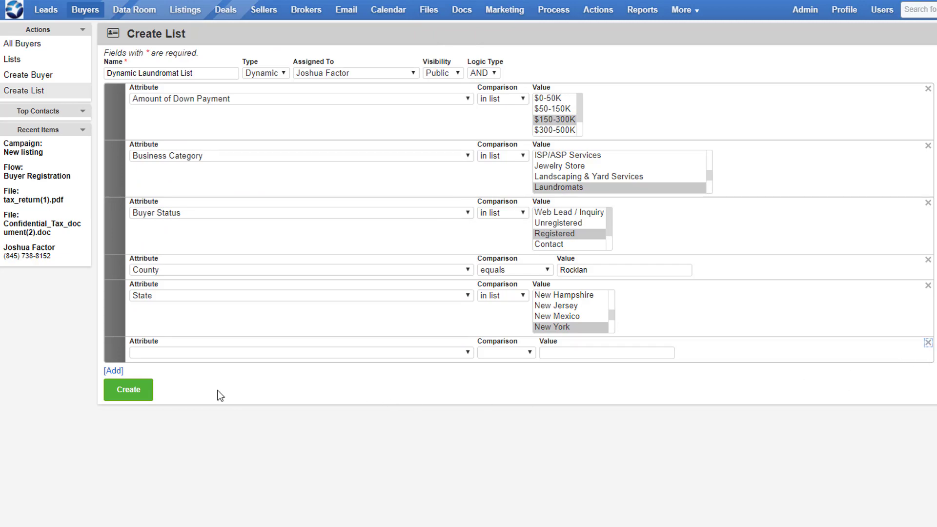
Create the Dynamic Laundromat List and start a new email campaign addressed to it
{"action": "left_click", "coordinate": [138, 392]}
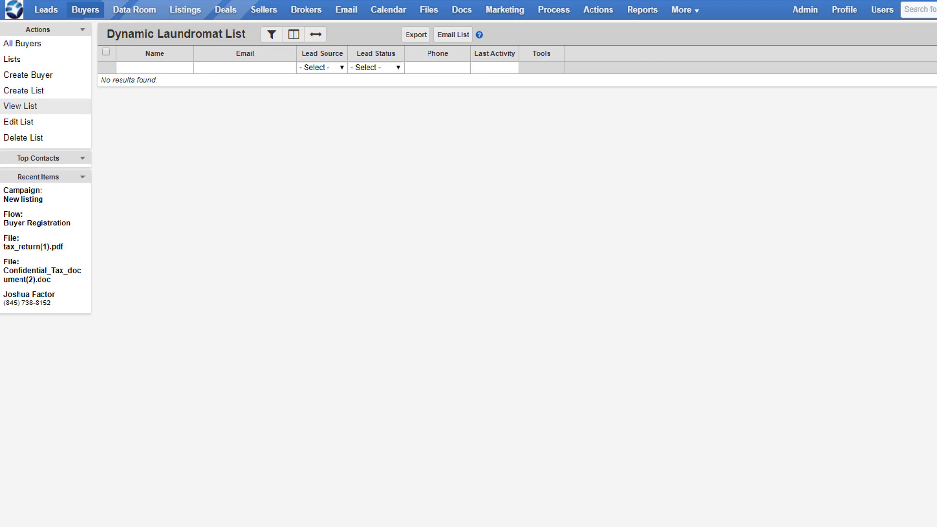
{"action": "left_click", "coordinate": [455, 35]}
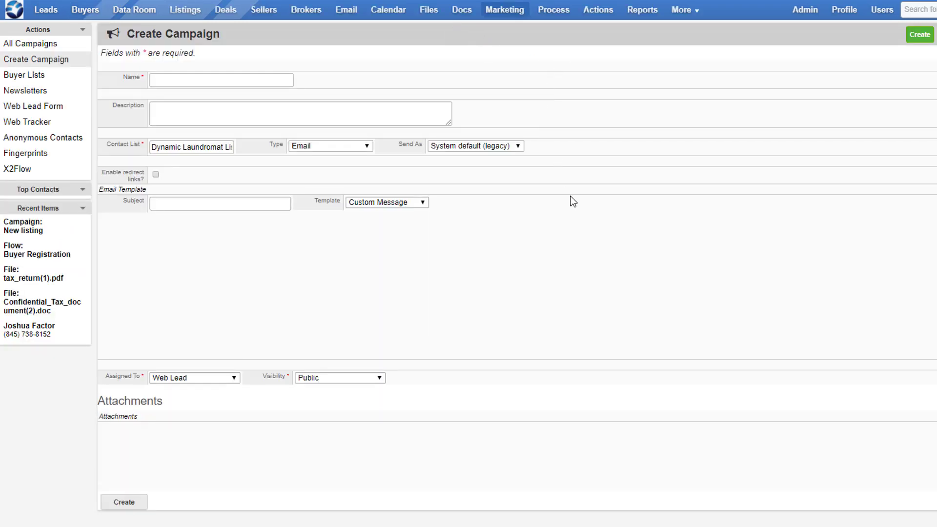
Load the LINK TO ONLINE REGISTRATION FORM template into the campaign email, keeping it after checking the other available templates
{"action": "left_click", "coordinate": [410, 204]}
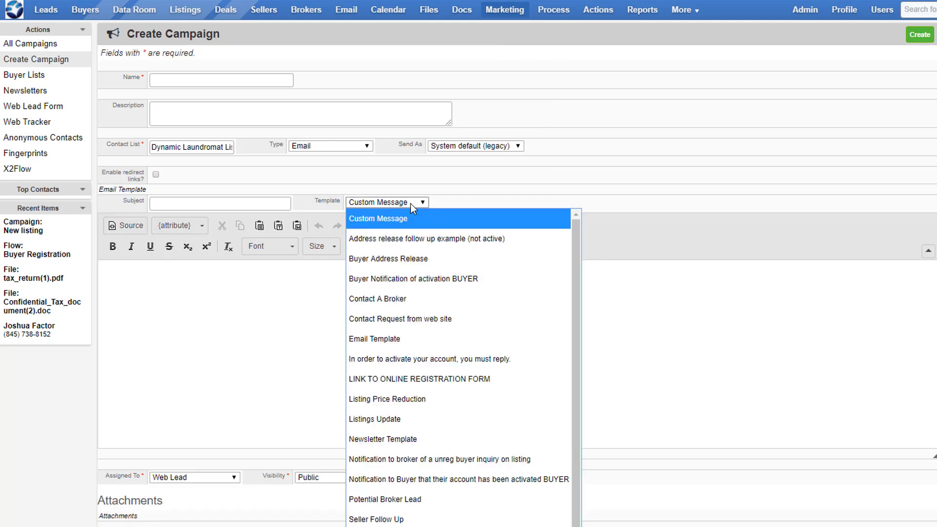
{"action": "left_click", "coordinate": [446, 388]}
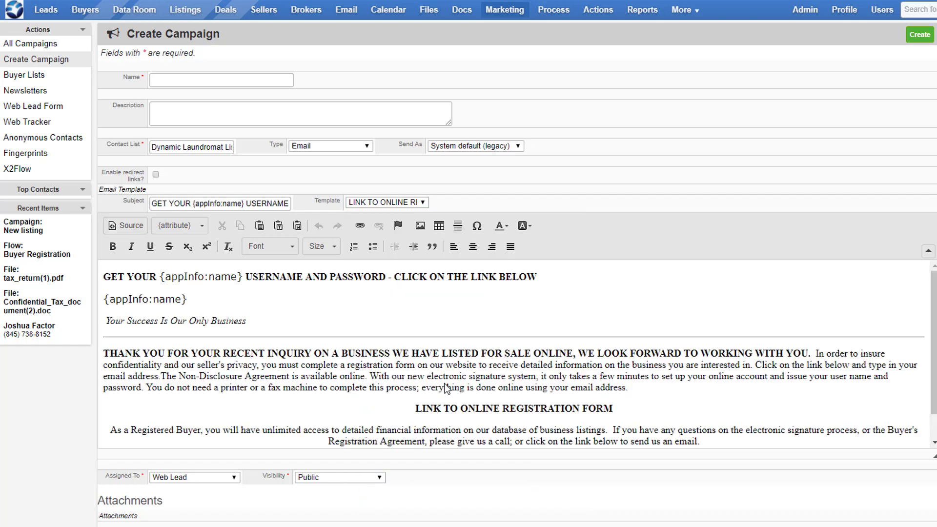
{"action": "left_click", "coordinate": [413, 204]}
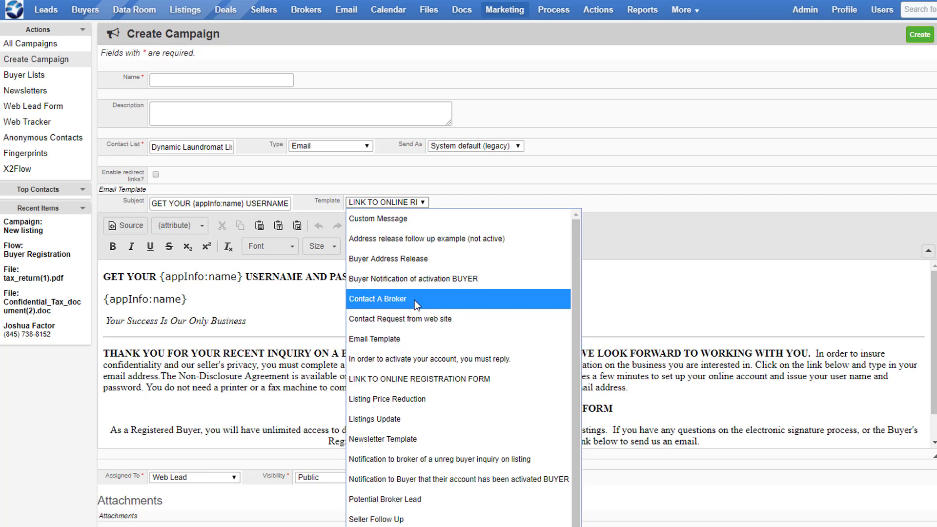
{"action": "left_click", "coordinate": [234, 307]}
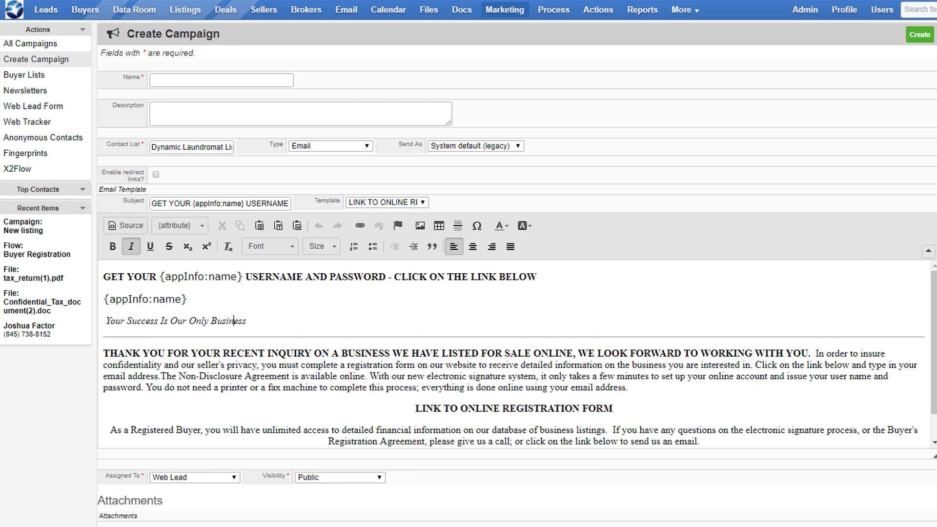